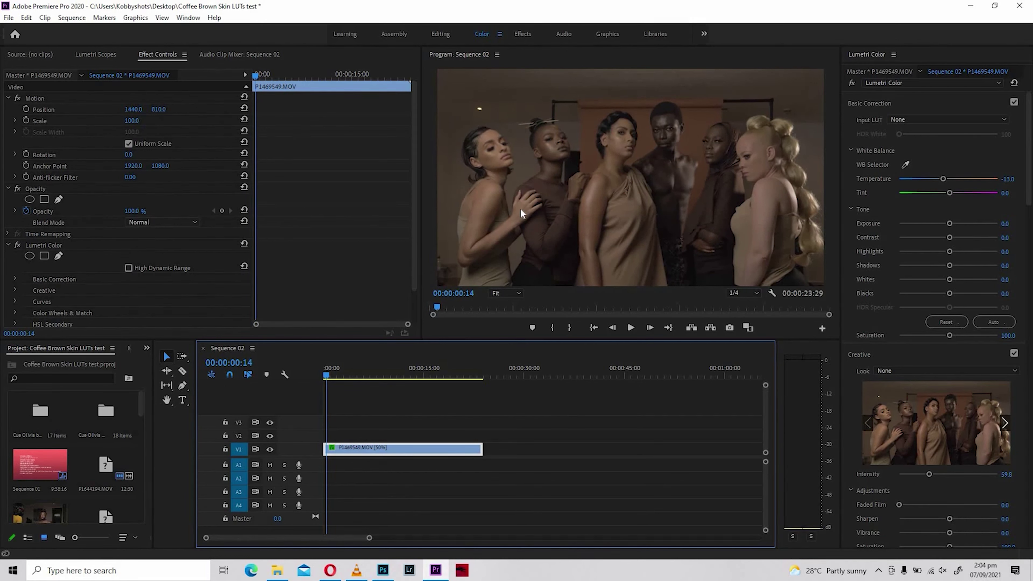
Switch to the Editing workspace and create a new adjustment layer at 2880 × 1620 and 30.00 fps
left_click(958, 388)
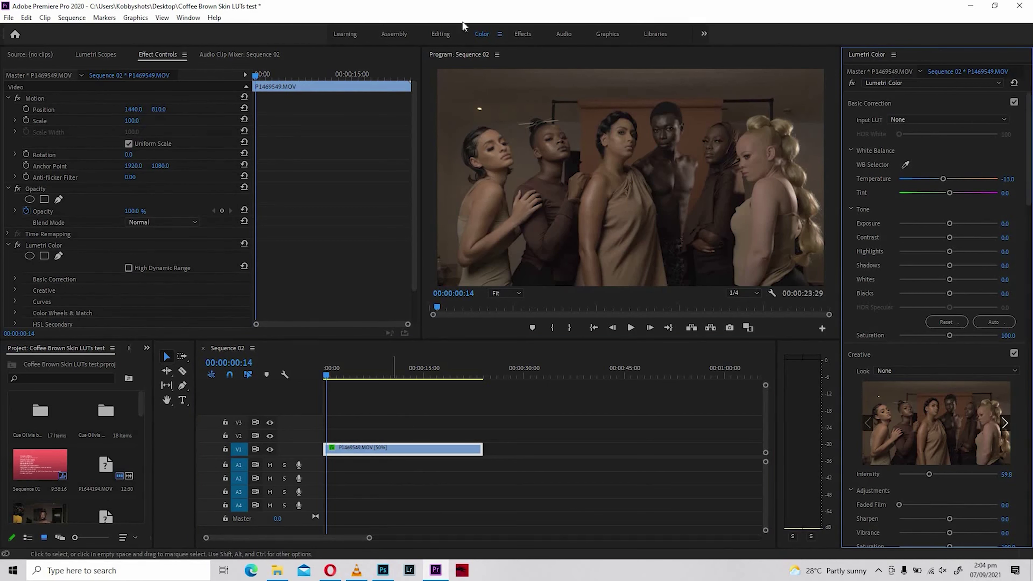
key("alt+shift+3")
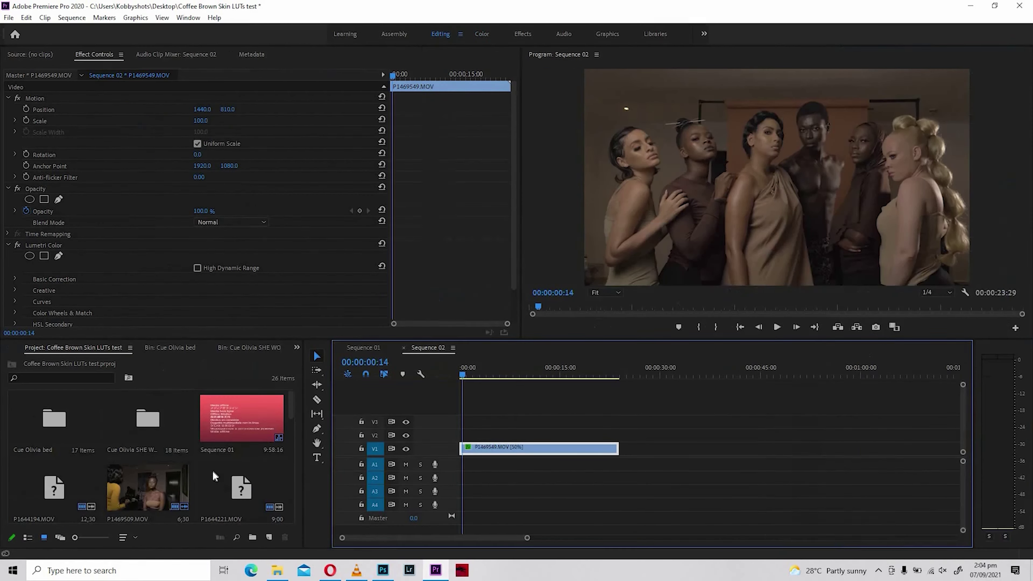
scroll(252, 512, "down", 5)
left_click(271, 537)
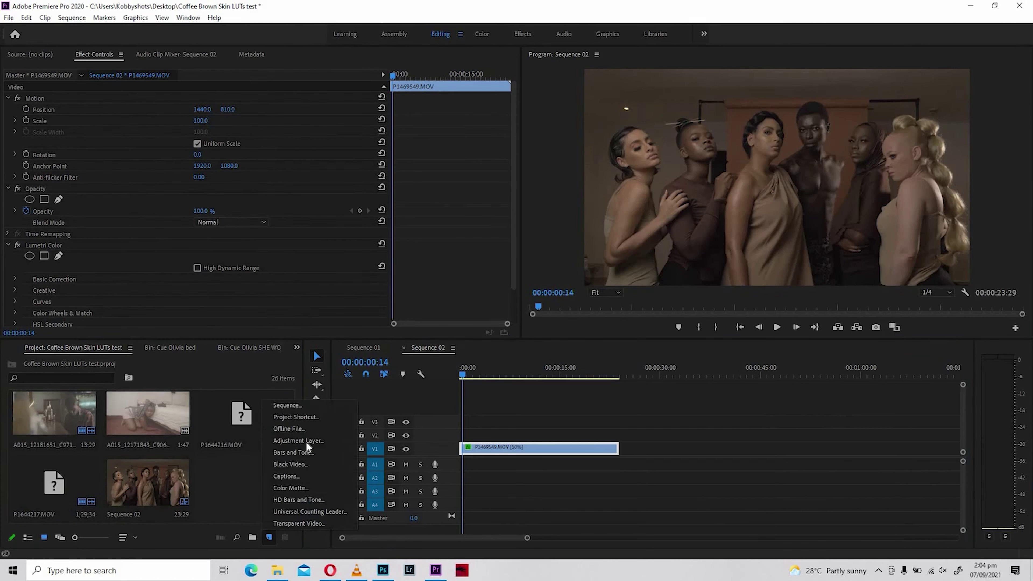
left_click(306, 441)
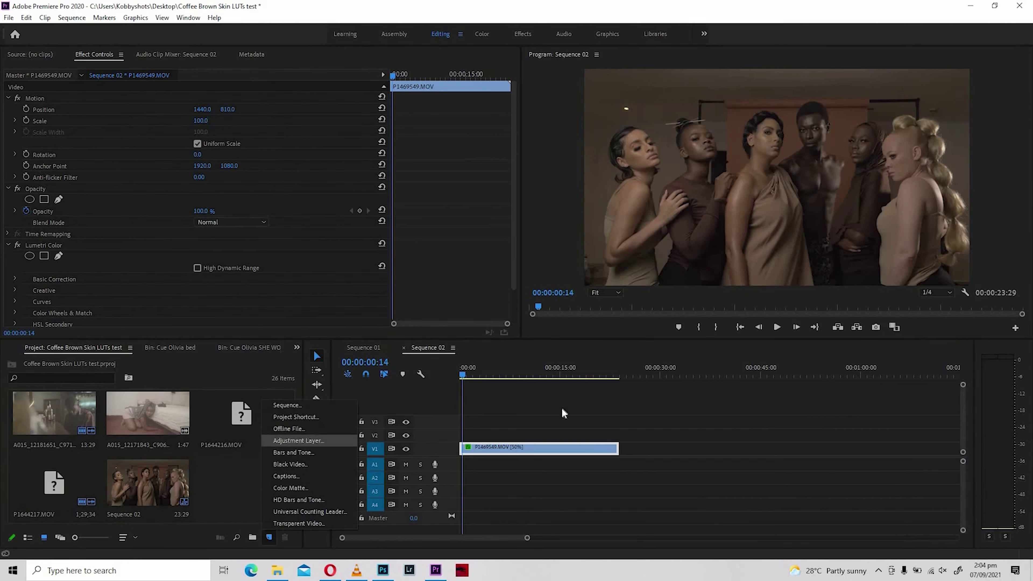
left_click(535, 326)
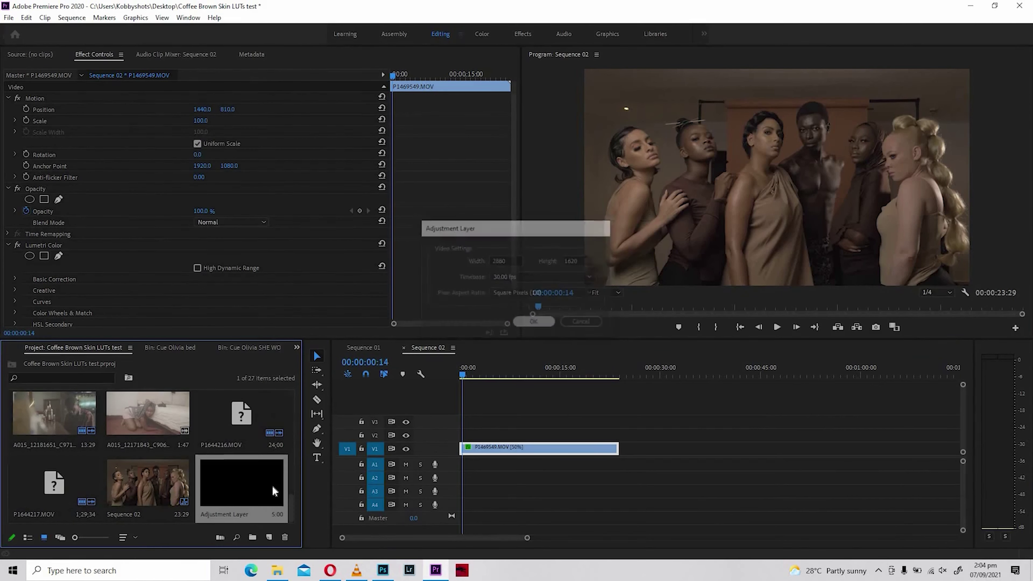
Place the adjustment layer on V2 across the full length of the P1469549.MOV clip and duplicate it onto V3
left_click_drag(274, 492, 617, 435)
left_click_drag(452, 443, 453, 443)
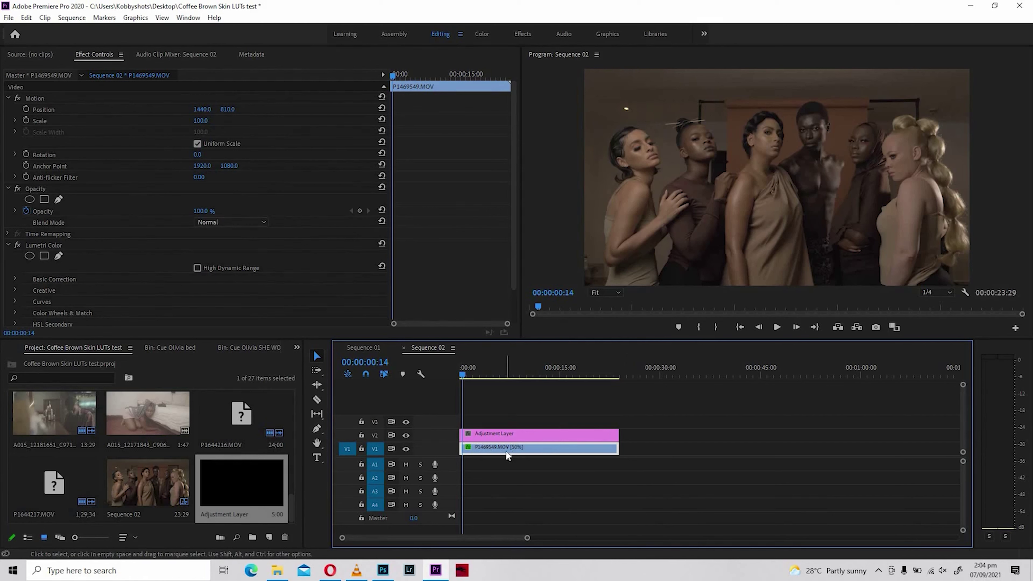
left_click(489, 434)
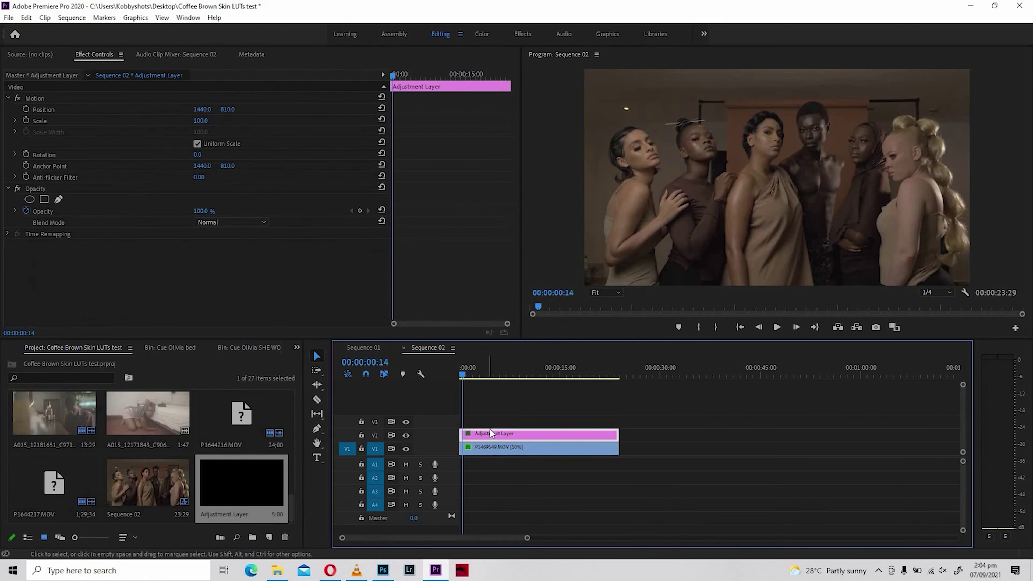
left_click_drag(490, 436, 487, 423)
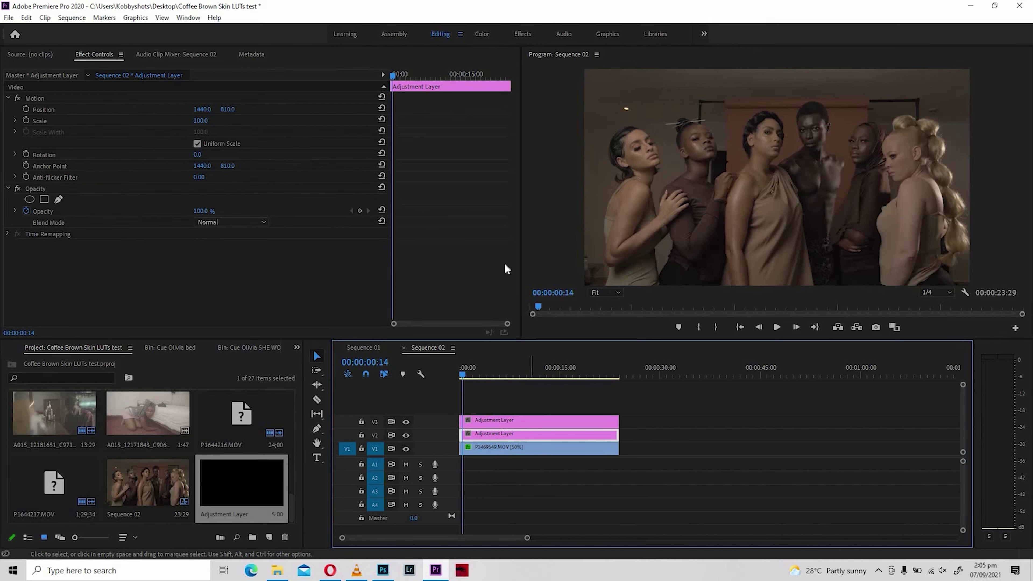
In the Color workspace, load Coffee Brown Skin Low.cube from the Desktop as the Creative look of the V2 adjustment layer
left_click(483, 33)
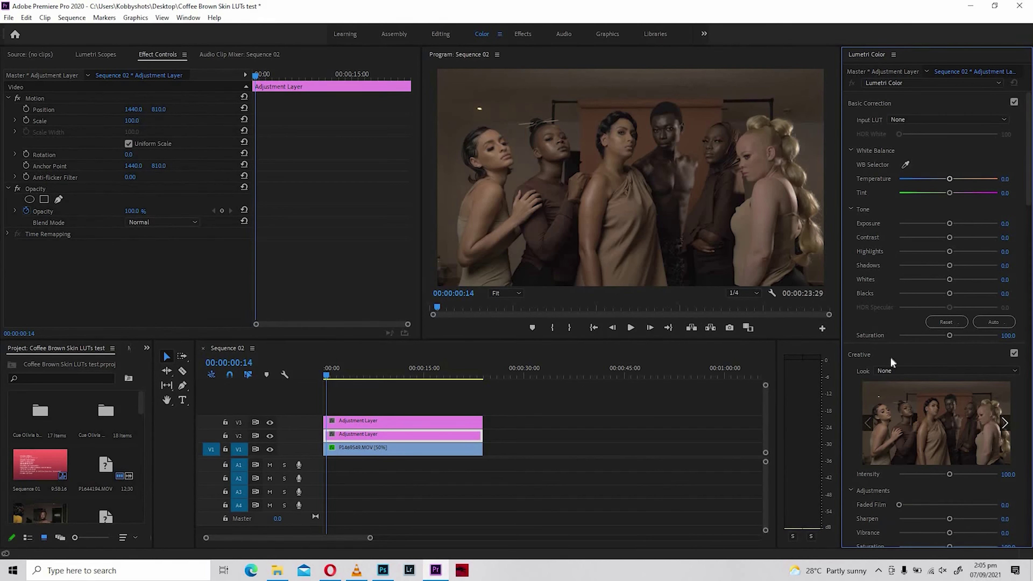
left_click(909, 372)
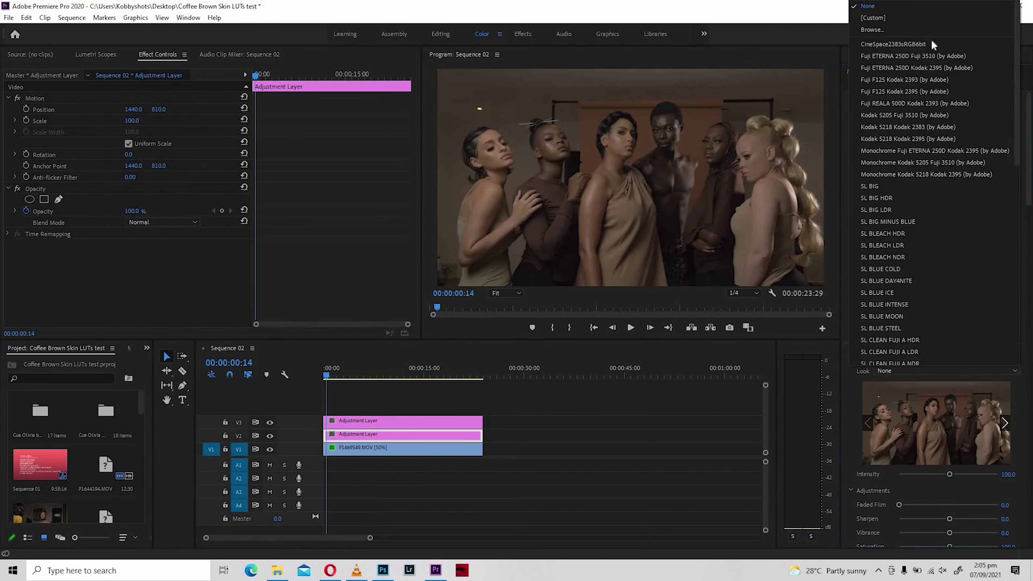
left_click(918, 29)
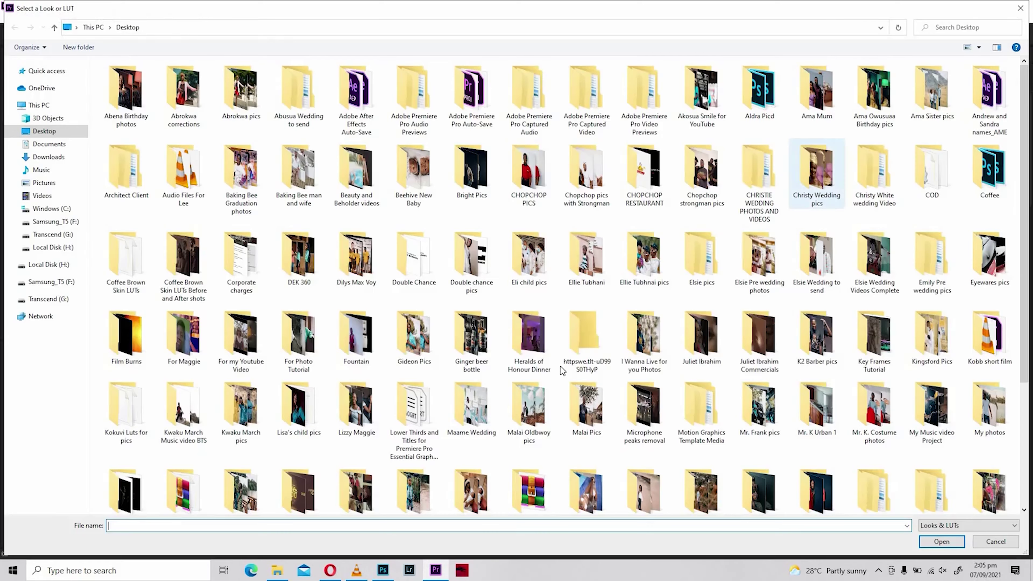
scroll(569, 350, "down", 3)
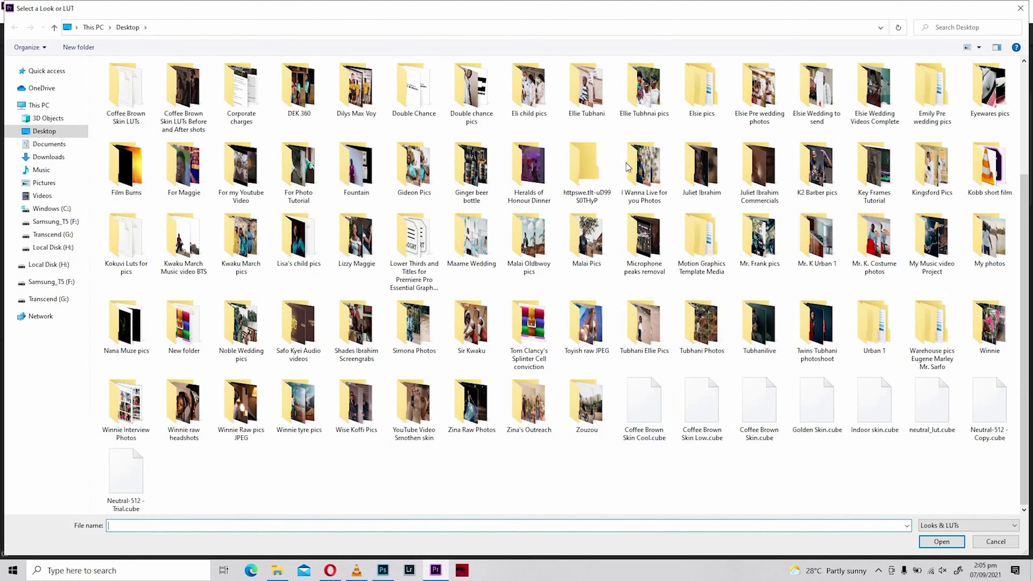
scroll(620, 179, "up", 2)
scroll(651, 326, "down", 2)
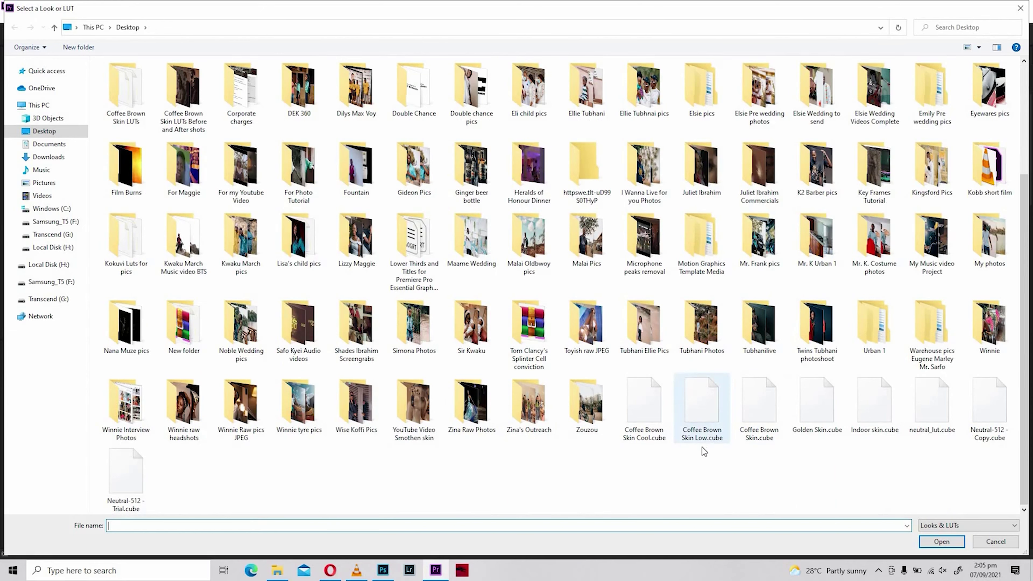
left_click(705, 418)
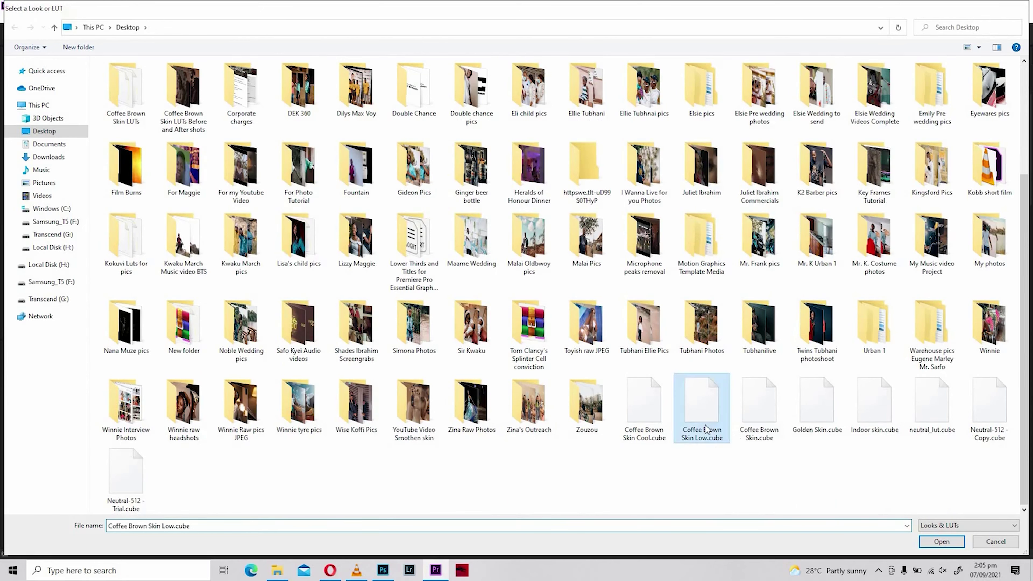
double_click(707, 428)
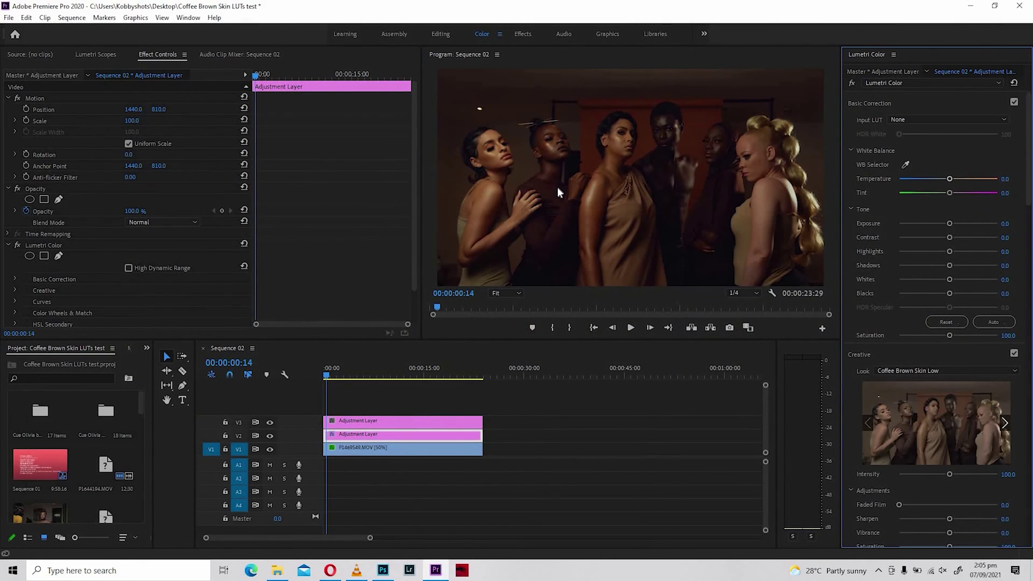
Replace the V2 adjustment layer's Creative look with Coffee Brown Skin Cool.cube from the Desktop
left_click(935, 371)
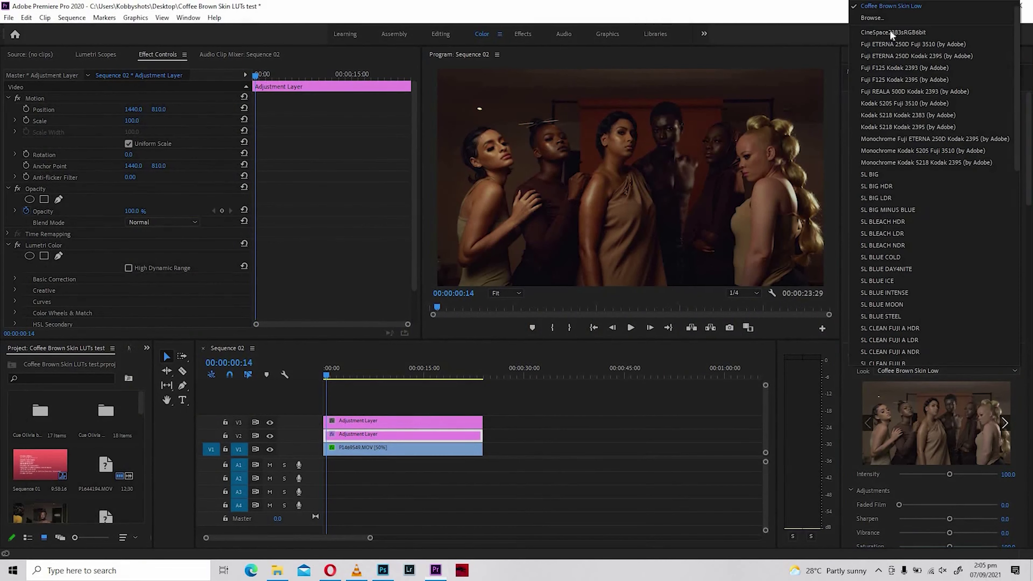
left_click(889, 18)
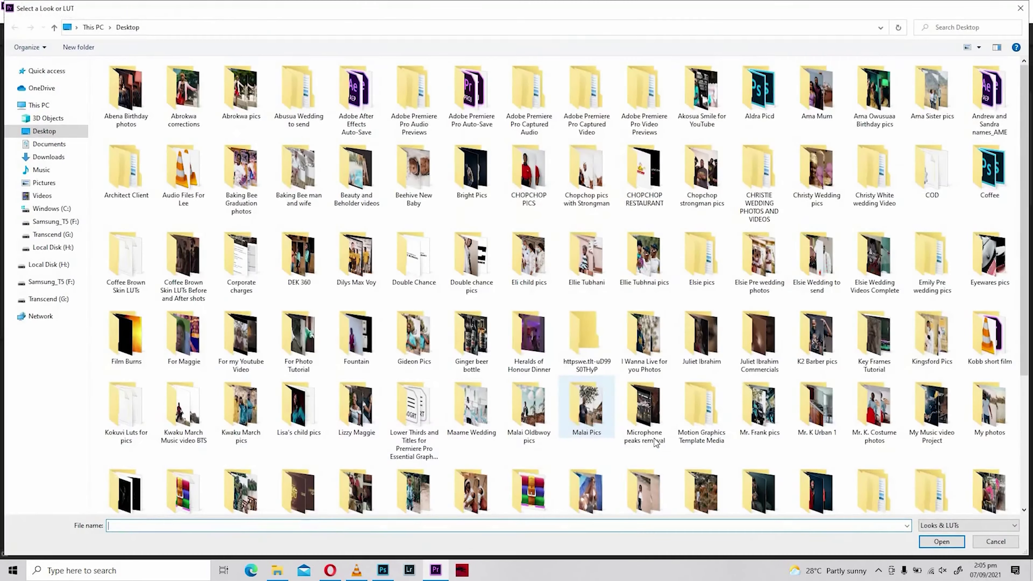
scroll(653, 438, "down", 5)
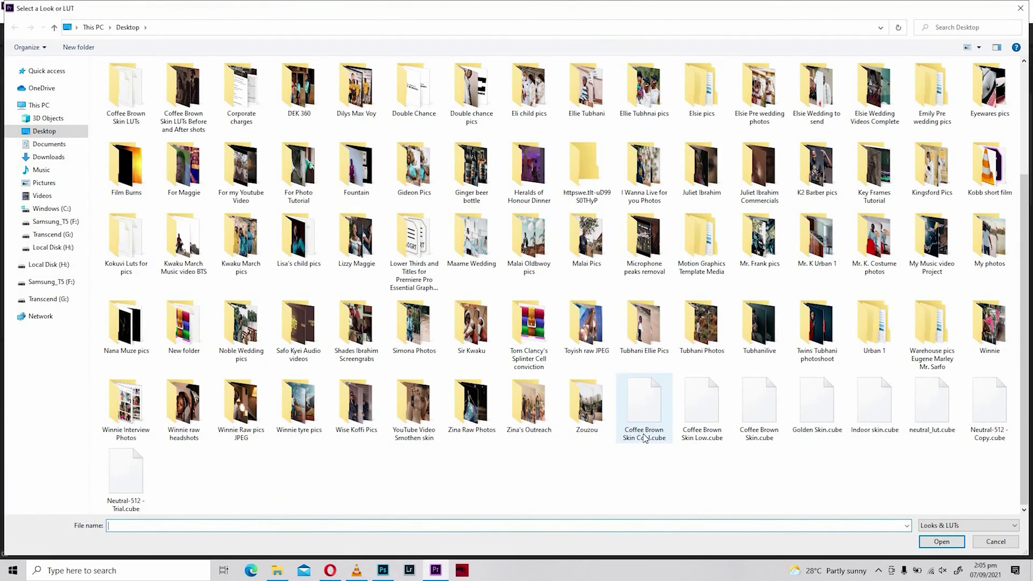
left_click(644, 415)
double_click(644, 414)
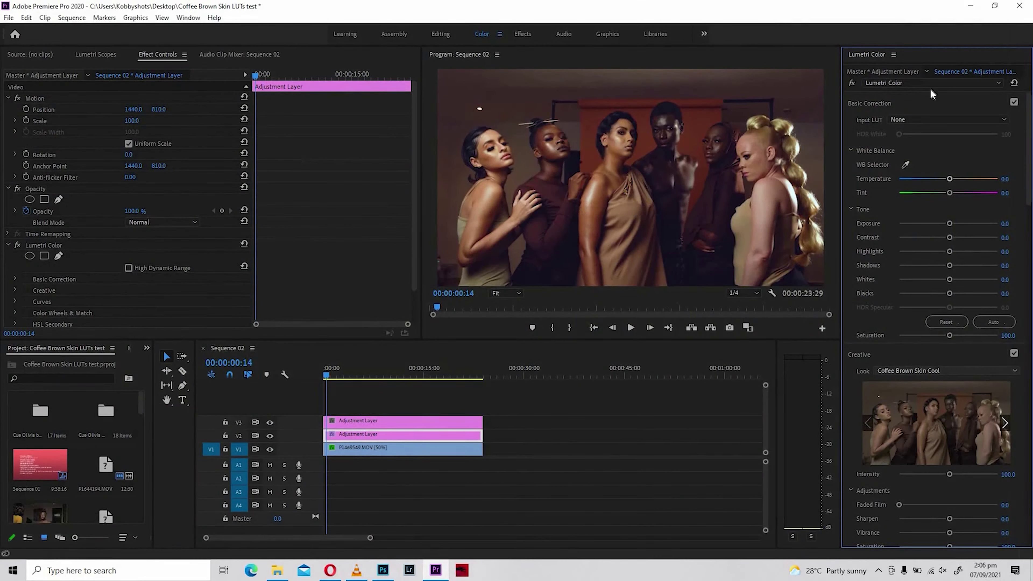
Change the V2 adjustment layer's Creative look to Coffee Brown Skin.cube from the Desktop
left_click(907, 370)
left_click(872, 18)
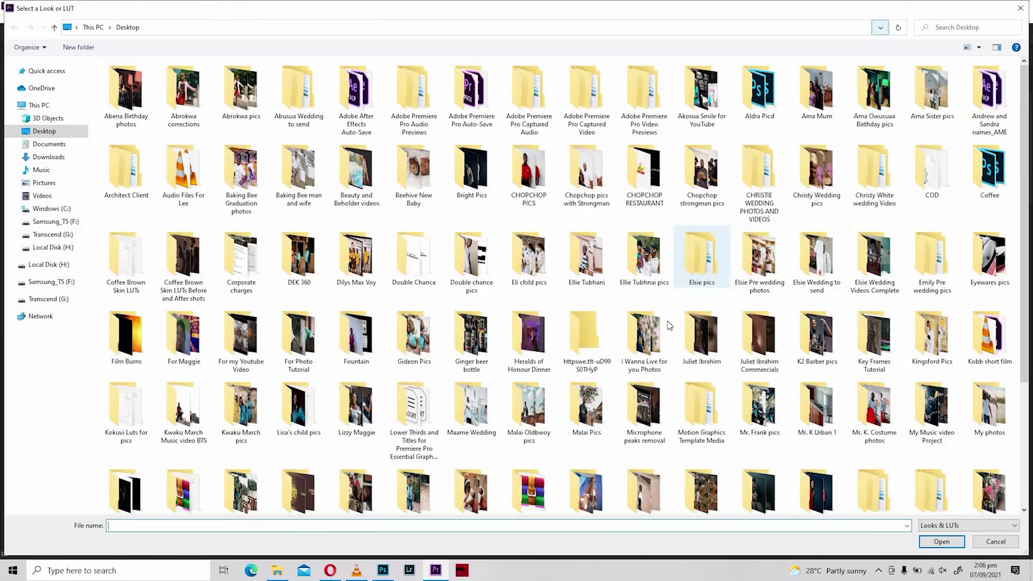
scroll(667, 322, "down", 5)
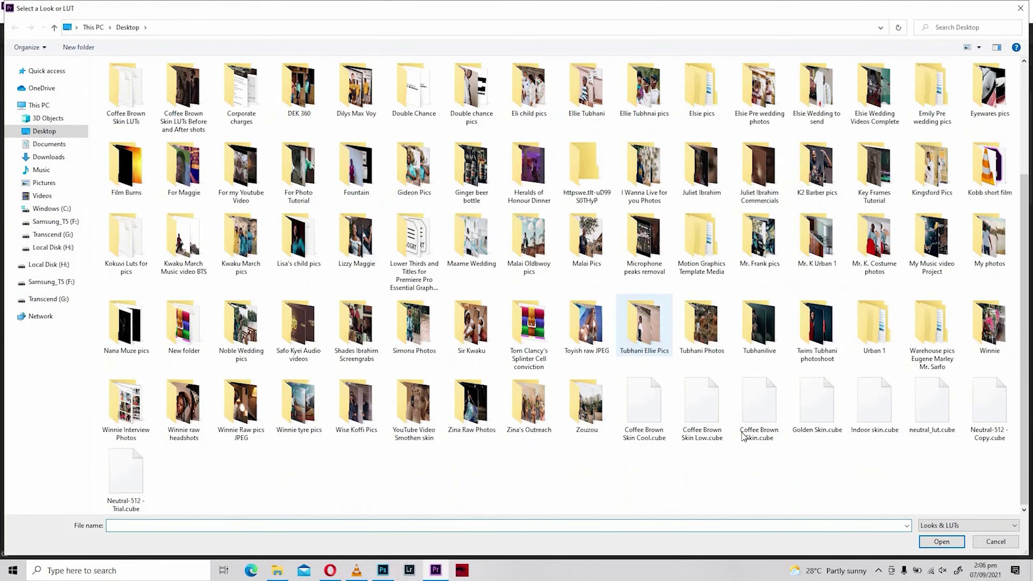
left_click(768, 435)
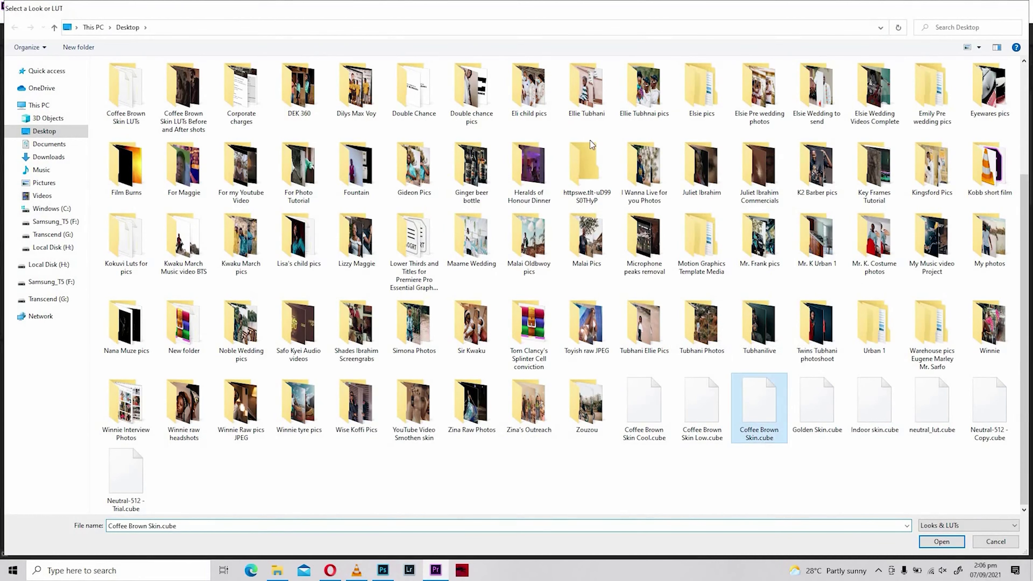
key("Return")
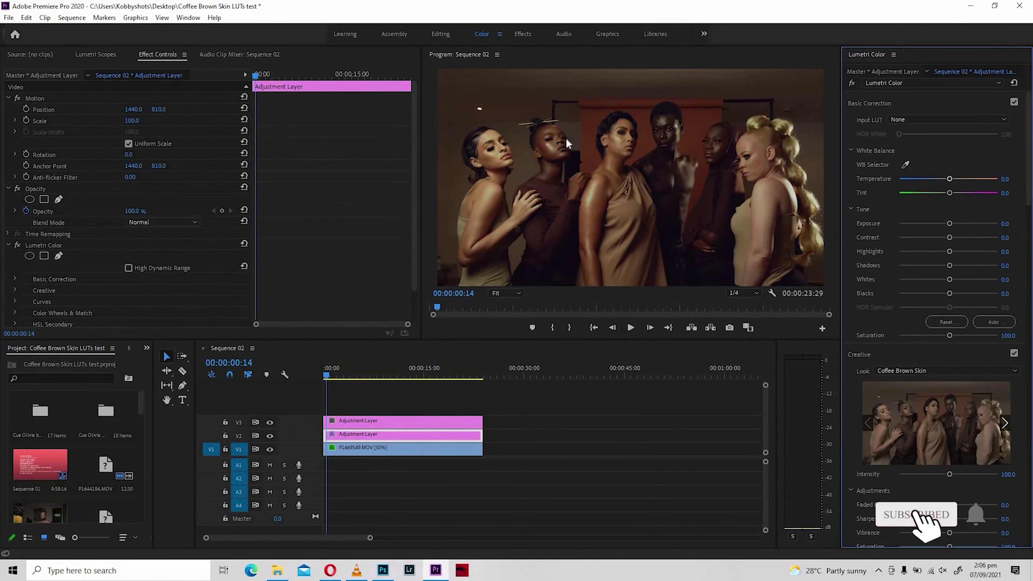
Load Coffee Brown Skin Low.cube again as the Creative look of the V2 adjustment layer for comparison
left_click(944, 371)
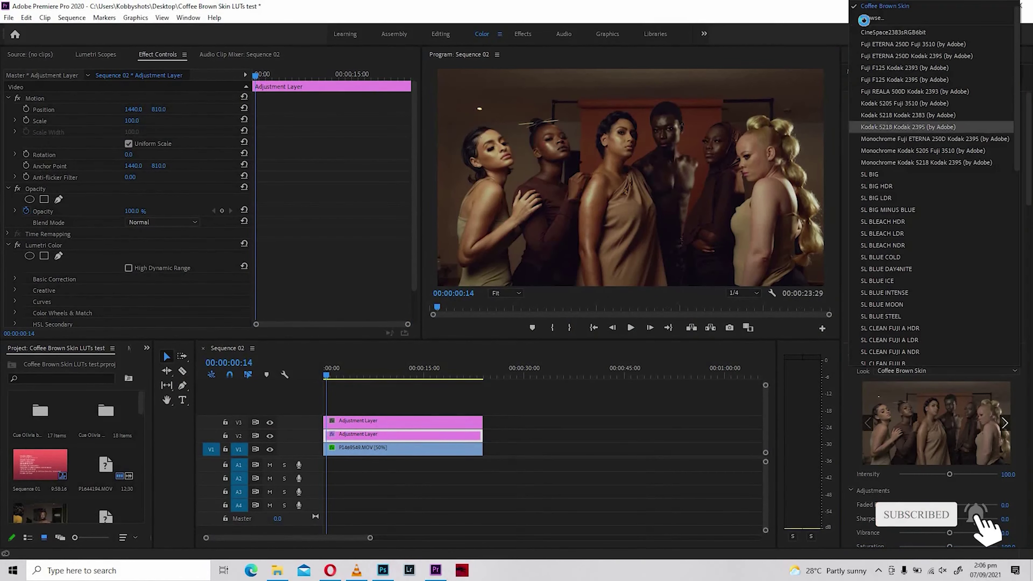
left_click(870, 18)
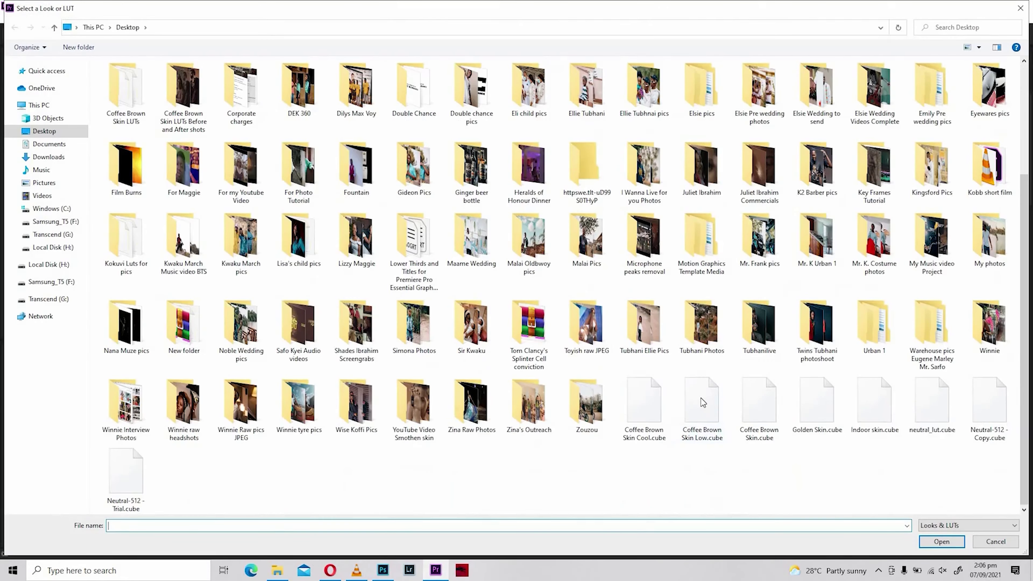
double_click(701, 398)
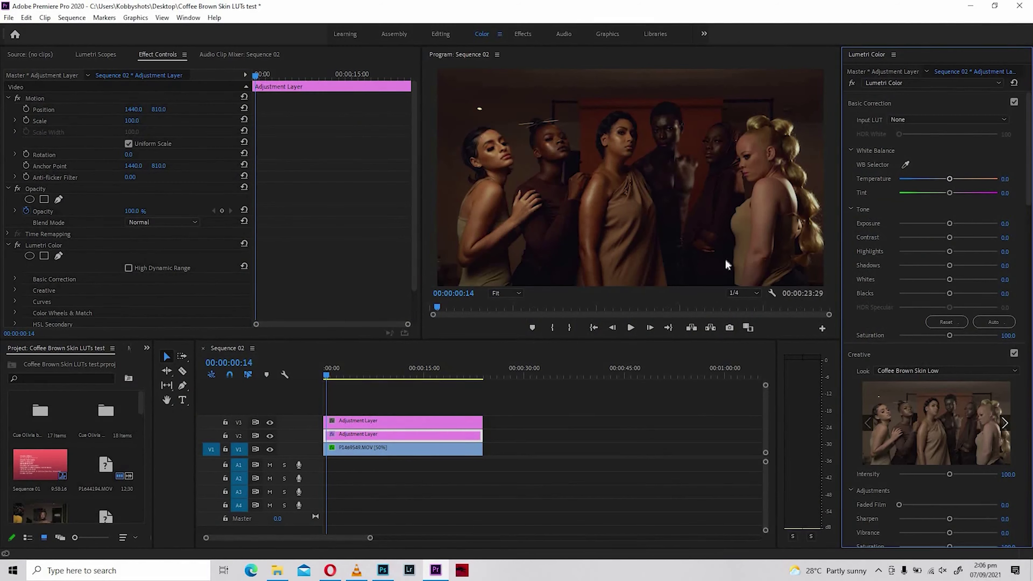
Set the V2 adjustment layer's Creative look back to Coffee Brown Skin.cube
left_click(878, 370)
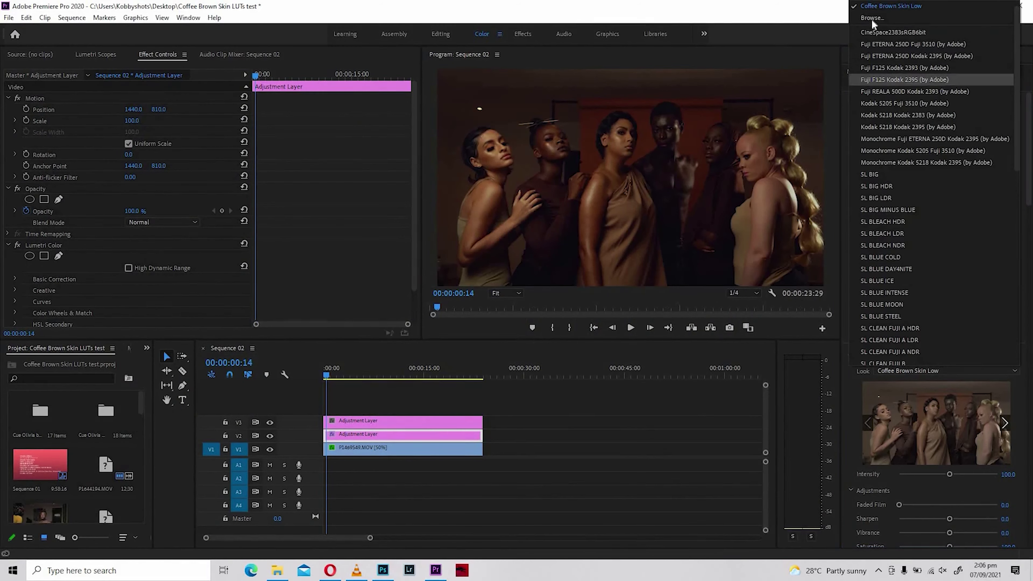
left_click(872, 20)
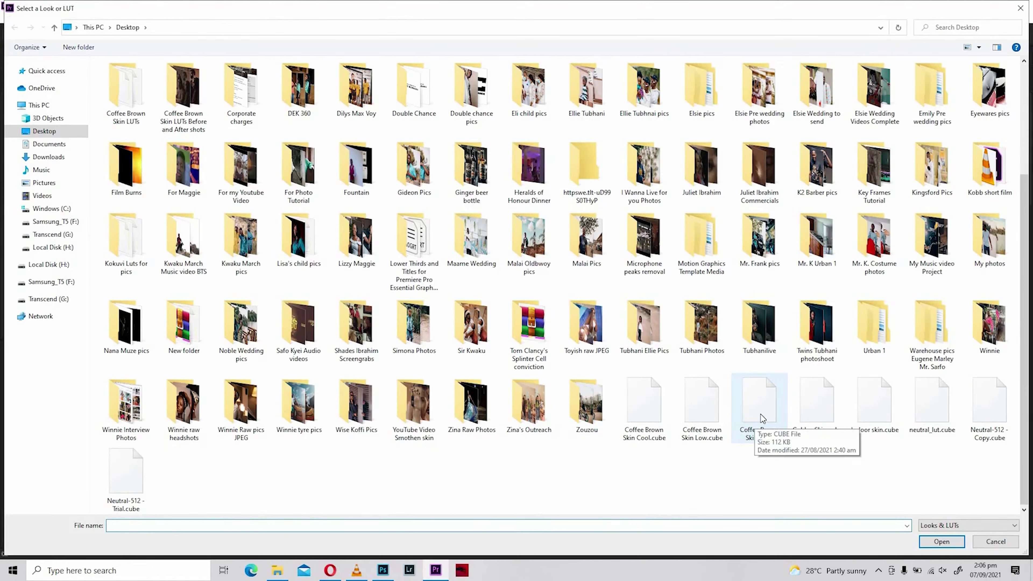
double_click(762, 417)
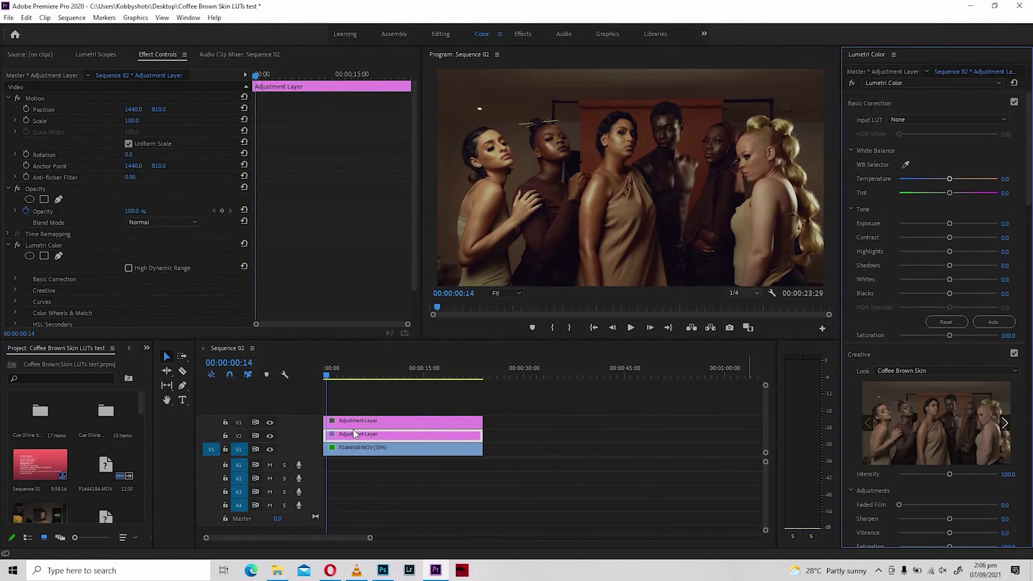
On the V3 adjustment layer, raise the Lumetri Highlights to 39.1 and the Whites to 40.2
left_click(360, 423)
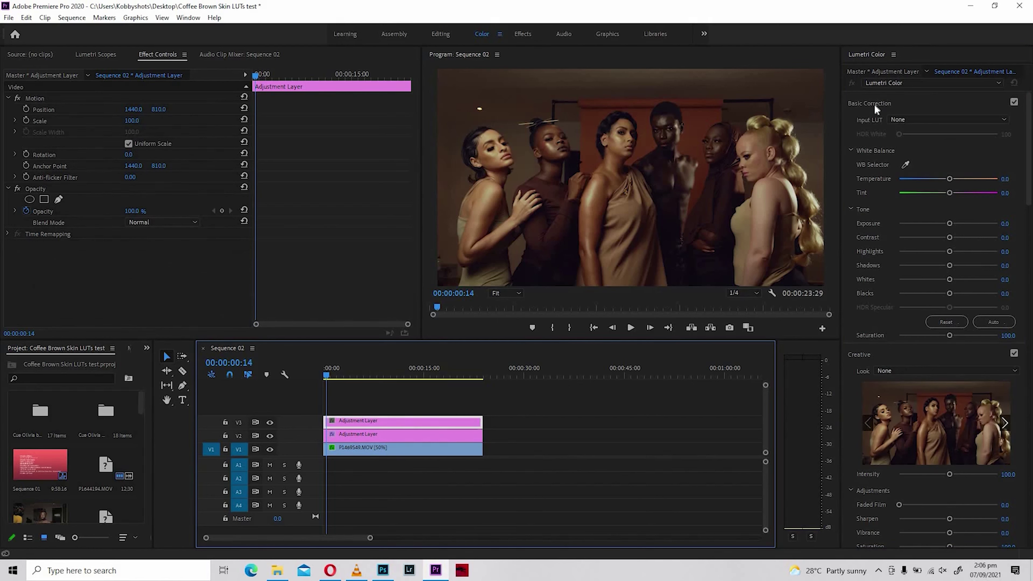
left_click(950, 252)
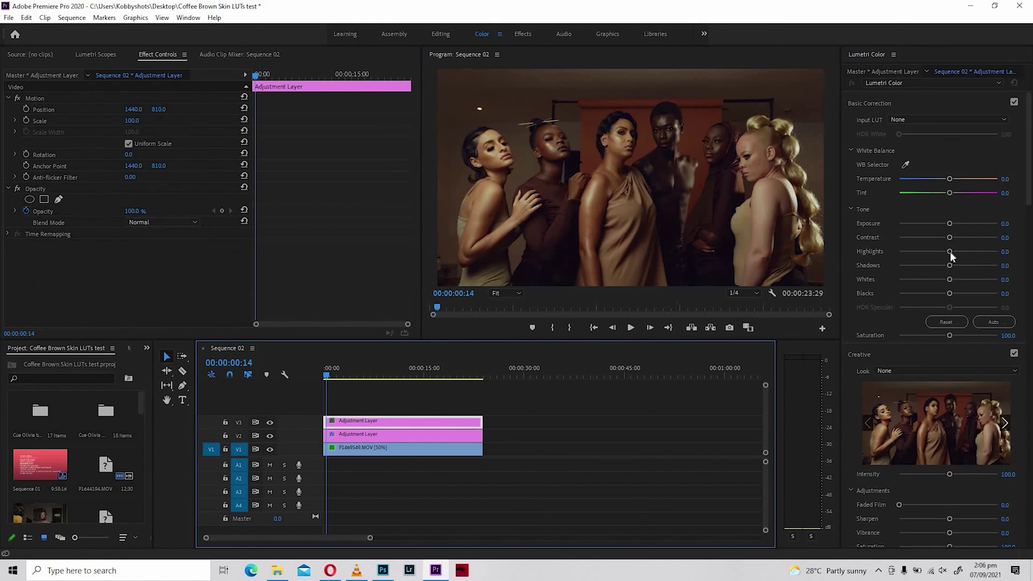
left_click(973, 251)
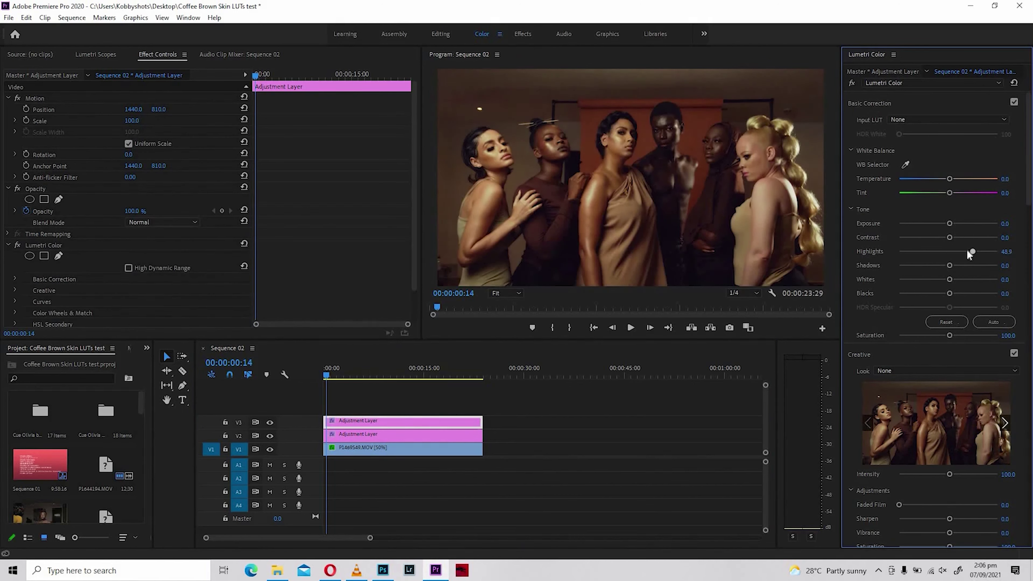
left_click_drag(968, 253, 964, 252)
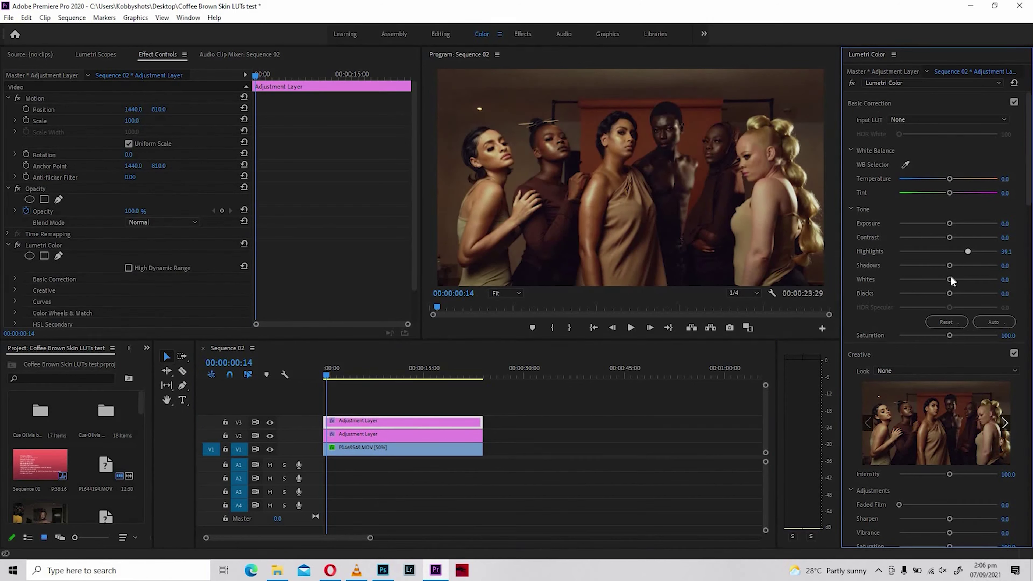
left_click(964, 279)
left_click(970, 279)
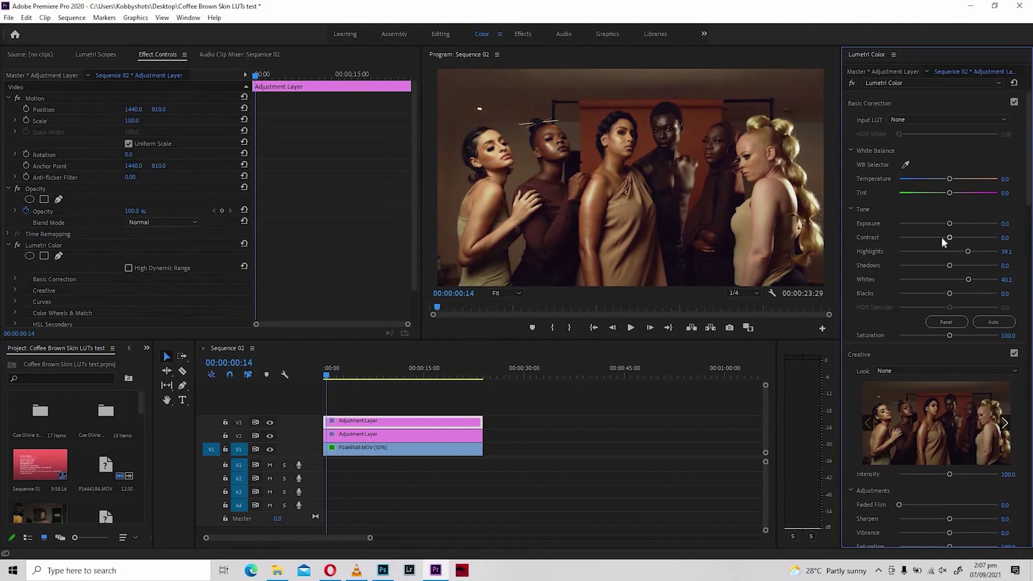
Lower the V3 adjustment layer's Contrast to -30.4 and its Blacks to -7.6
left_click(934, 238)
left_click_drag(933, 237, 932, 237)
left_click_drag(949, 294, 944, 294)
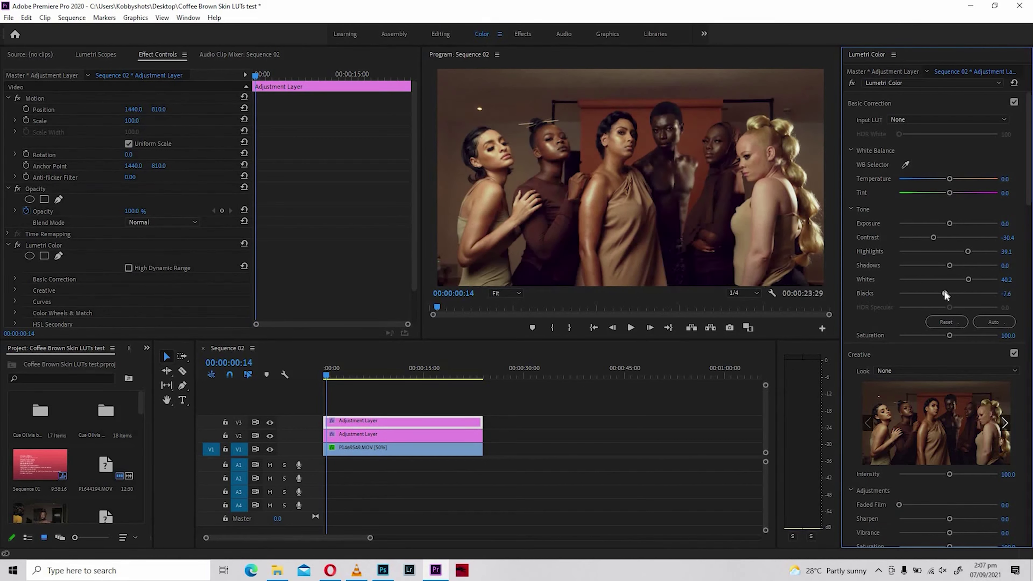